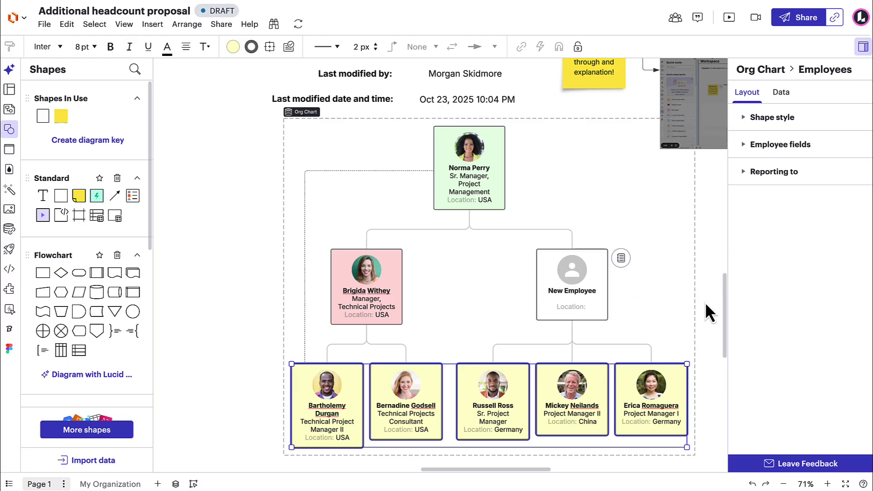
Add a diagram key beside the org chart with the items Sr. Manager, Manager, Individual Contributor and New role.
{"action": "left_click", "coordinate": [705, 302]}
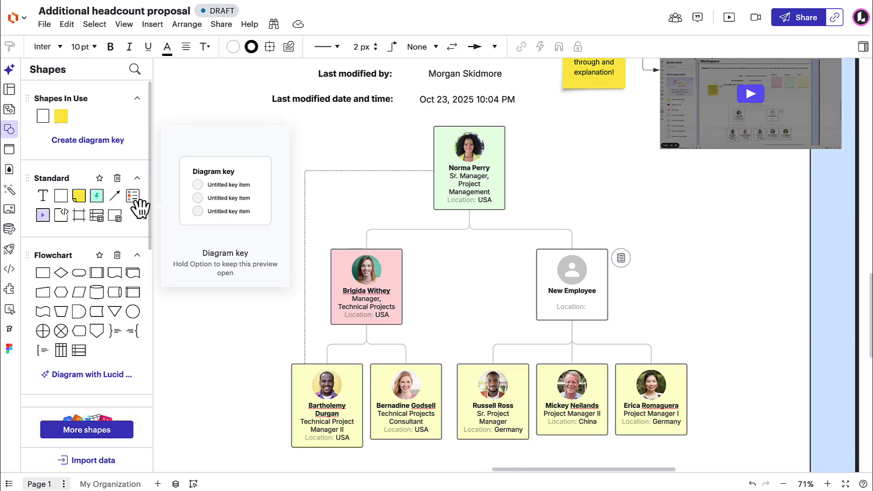
{"action": "left_click_drag", "start_coordinate": [137, 205], "coordinate": [240, 200]}
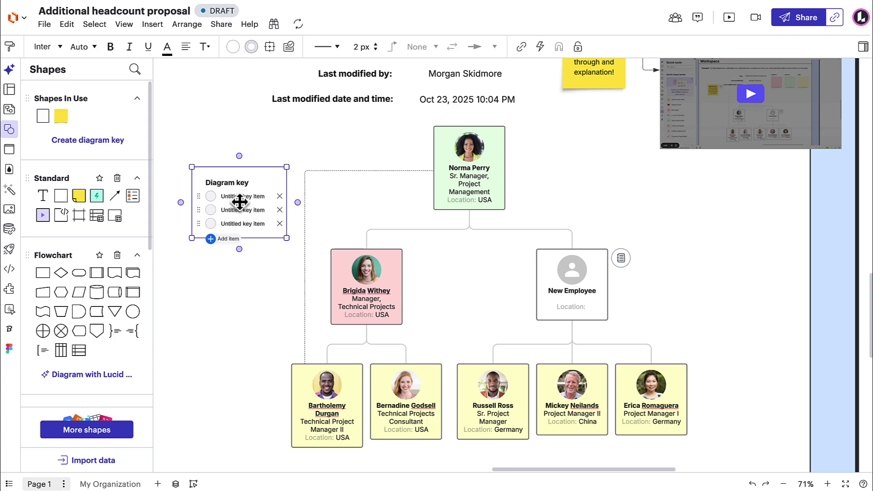
{"action": "double_click", "coordinate": [241, 197]}
{"action": "type", "text": "Sr. Manager"}
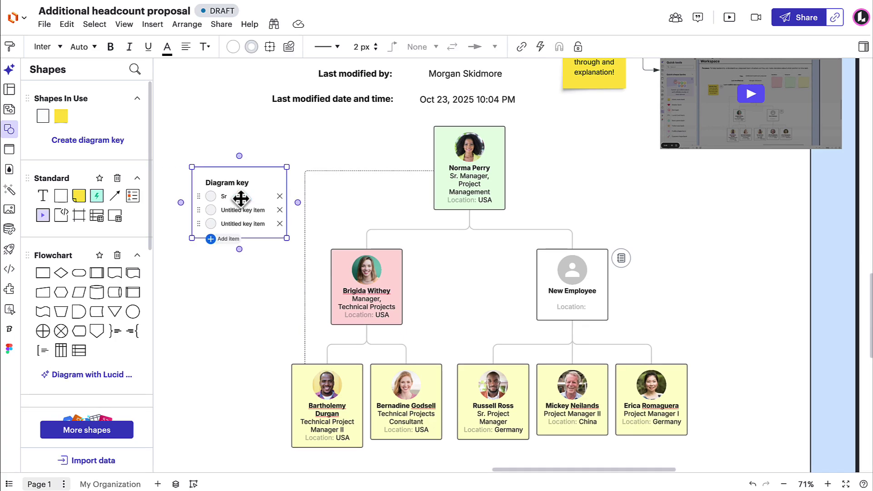
{"action": "double_click", "coordinate": [237, 211]}
{"action": "type", "text": "Manager"}
{"action": "double_click", "coordinate": [239, 224]}
{"action": "type", "text": "Indivi"}
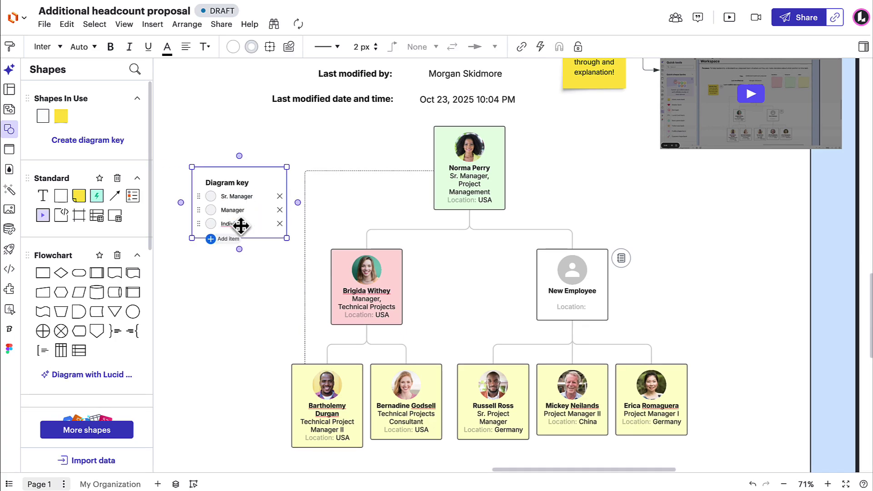
{"action": "type", "text": "dual Contributor"}
{"action": "left_click", "coordinate": [226, 240]}
{"action": "type", "text": "New role"}
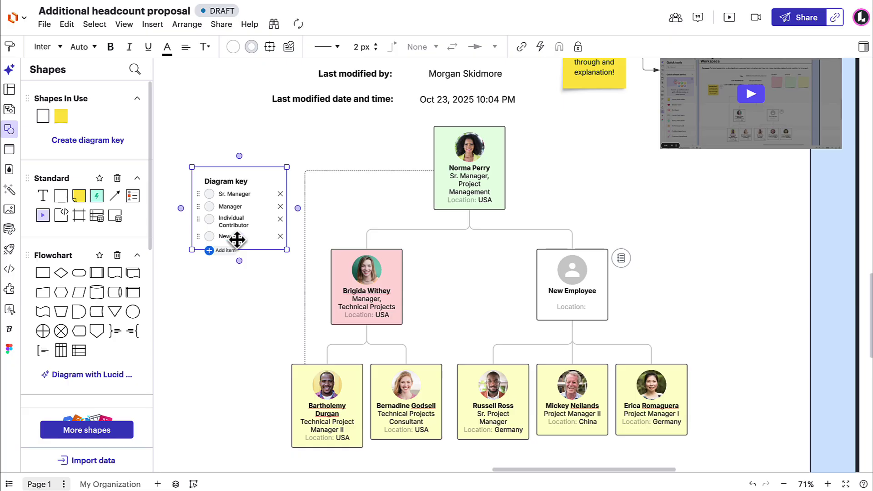
Color the diagram key items light green for Sr. Manager, light pink for Manager, light yellow for Individual Contributor and white for New role.
{"action": "left_click", "coordinate": [209, 194]}
{"action": "left_click", "coordinate": [432, 246]}
{"action": "left_click", "coordinate": [209, 206]}
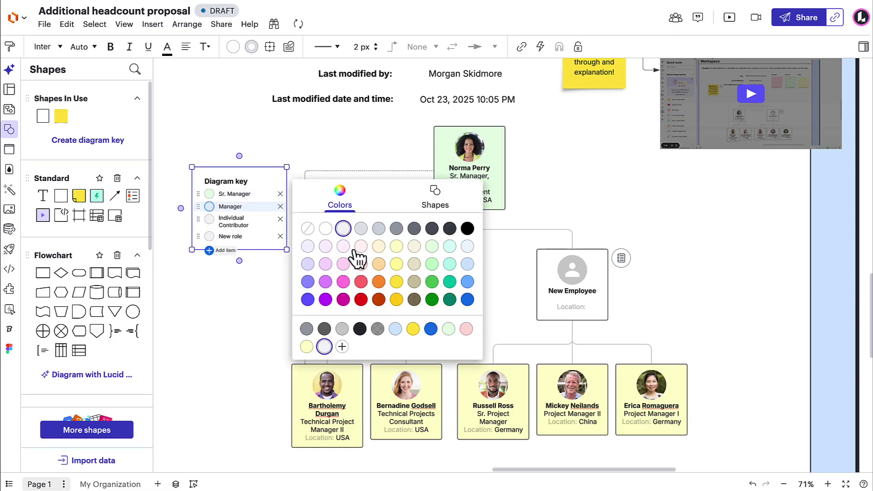
{"action": "left_click", "coordinate": [361, 246]}
{"action": "left_click", "coordinate": [209, 219]}
{"action": "left_click", "coordinate": [396, 246]}
{"action": "left_click", "coordinate": [210, 236]}
{"action": "left_click", "coordinate": [325, 229]}
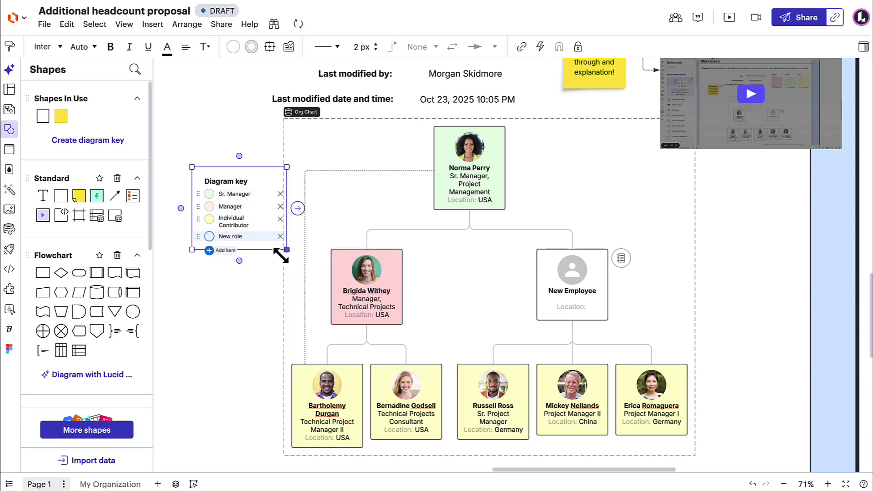
Move the diagram key up so it sits beside the top of the org chart.
{"action": "left_click", "coordinate": [233, 282]}
{"action": "left_click_drag", "start_coordinate": [263, 236], "coordinate": [251, 195]}
{"action": "left_click", "coordinate": [275, 314]}
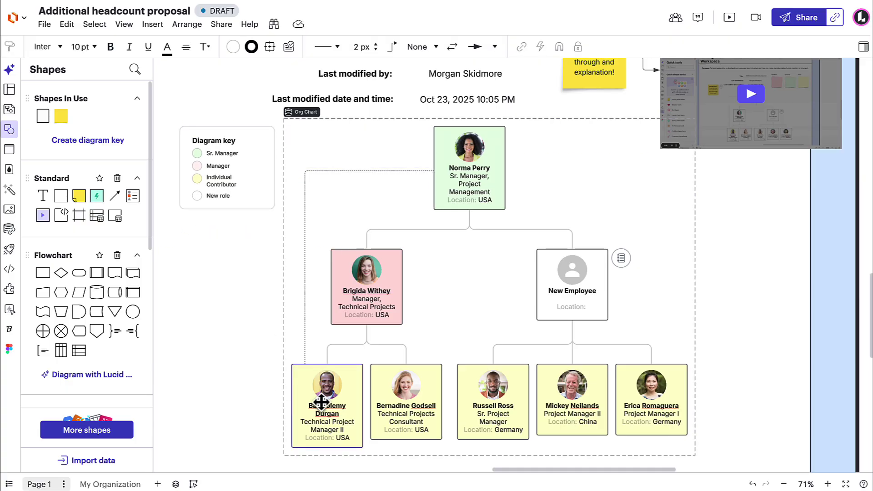
Match both width and height across the five yellow individual contributor cards in the org chart's lowest row.
{"action": "left_click", "coordinate": [347, 414]}
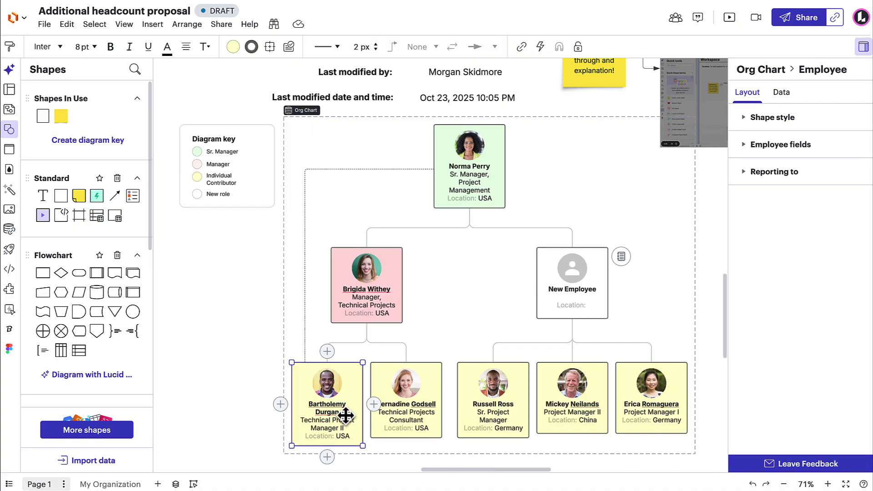
{"action": "left_click", "coordinate": [403, 417], "text": "shift"}
{"action": "left_click", "coordinate": [522, 414], "text": "shift"}
{"action": "left_click", "coordinate": [579, 413], "text": "shift"}
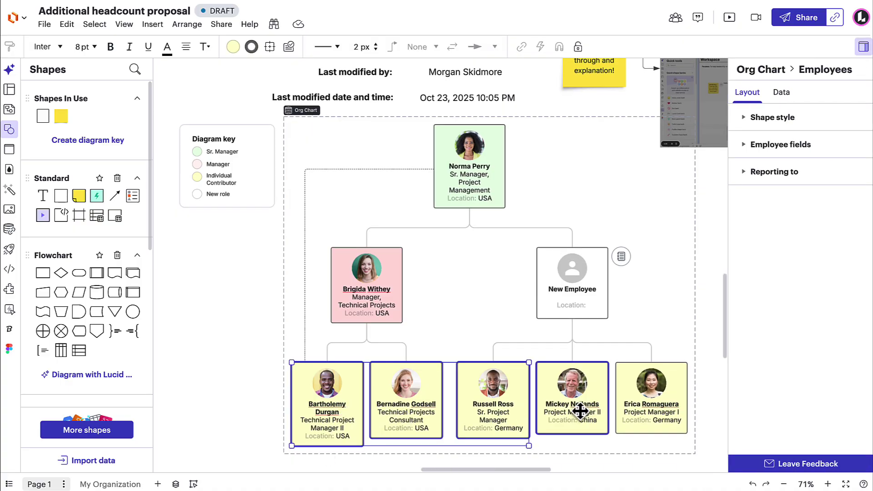
{"action": "left_click", "coordinate": [639, 410], "text": "shift"}
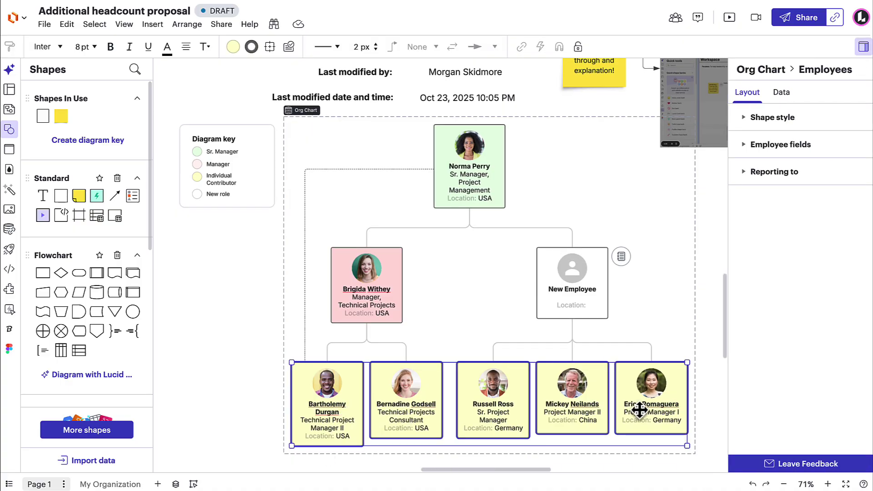
{"action": "right_click", "coordinate": [349, 401]}
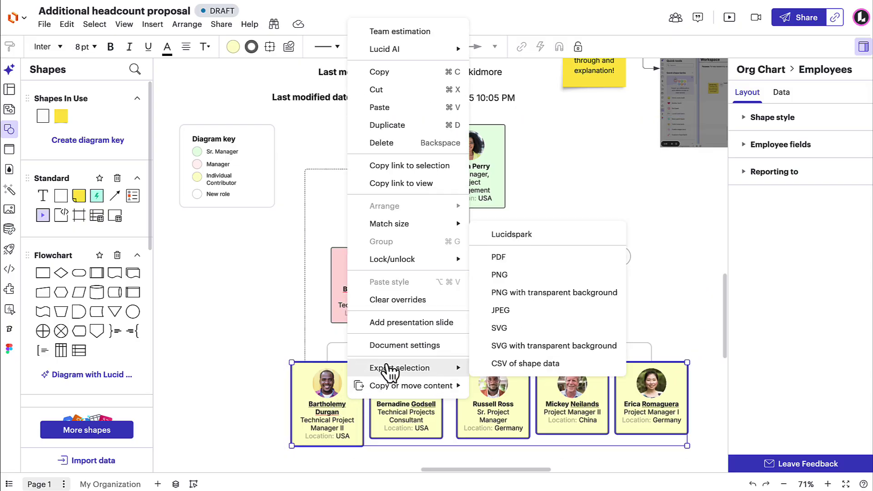
{"action": "mouse_move", "coordinate": [432, 226]}
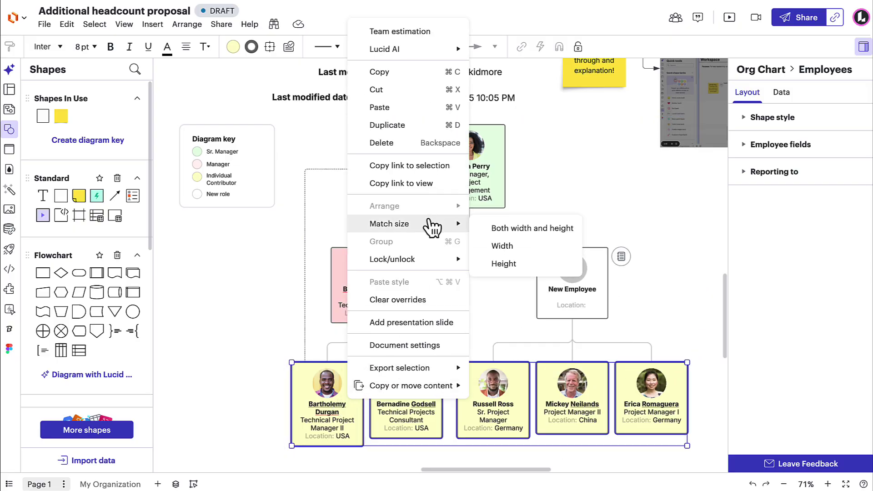
{"action": "left_click", "coordinate": [483, 232]}
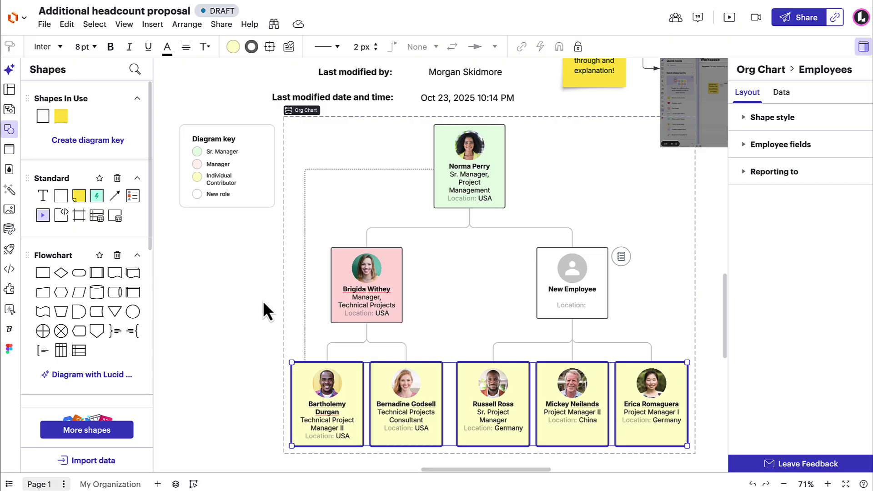
Set the org chart's horizontal spacing to 76 px.
{"action": "left_click", "coordinate": [309, 112]}
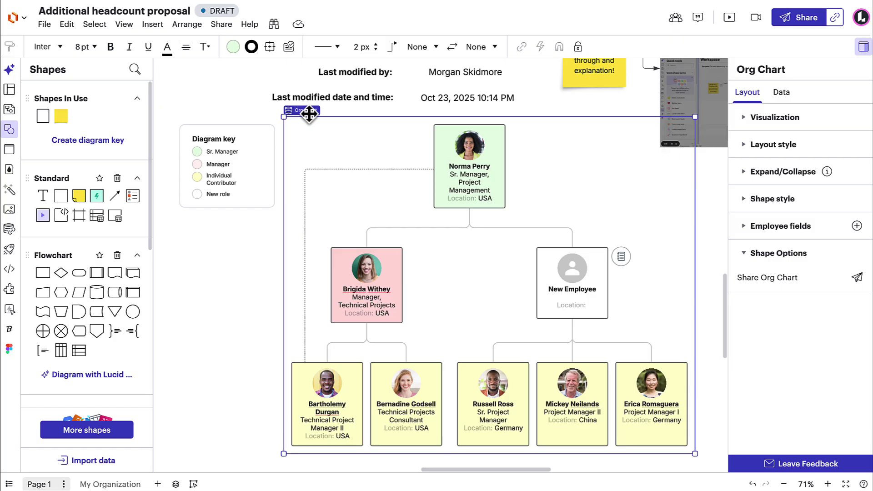
{"action": "left_click", "coordinate": [750, 146]}
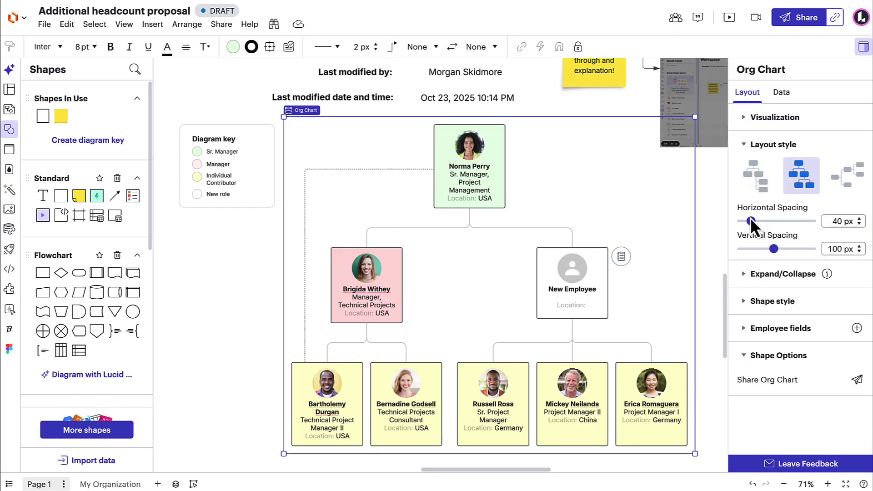
{"action": "left_click_drag", "start_coordinate": [751, 222], "coordinate": [765, 222]}
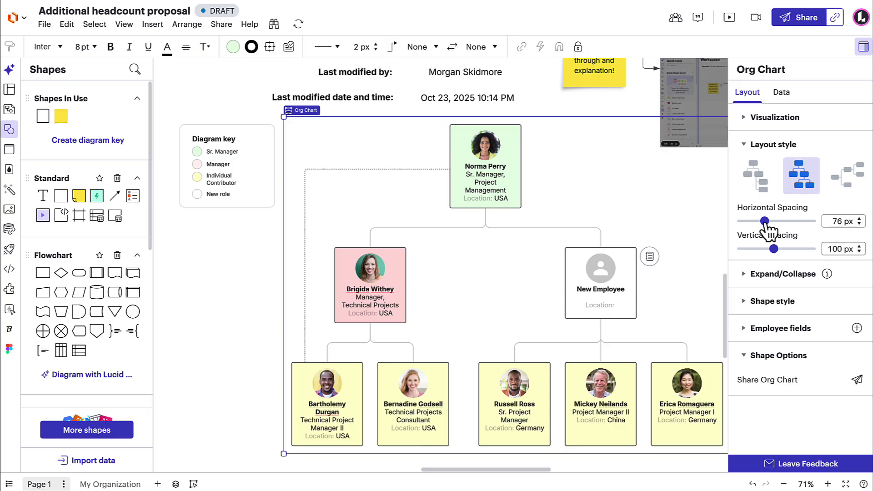
Try the org chart card style with the photo at the side, and restore the vertical photo card style.
{"action": "left_click", "coordinate": [779, 317]}
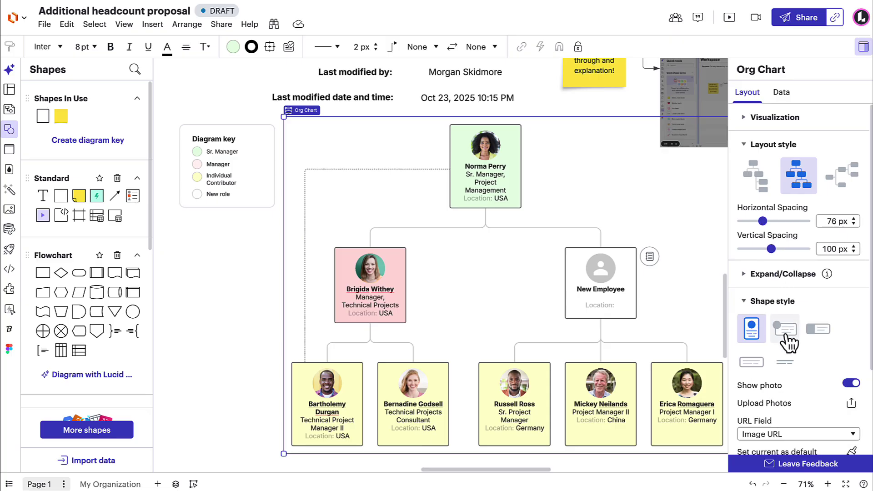
{"action": "left_click", "coordinate": [787, 334]}
{"action": "left_click", "coordinate": [751, 328]}
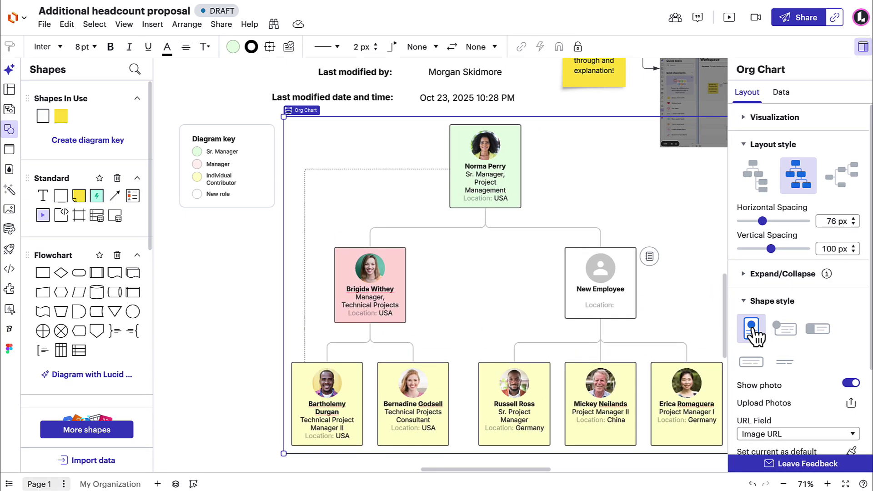
{"action": "left_click", "coordinate": [862, 50]}
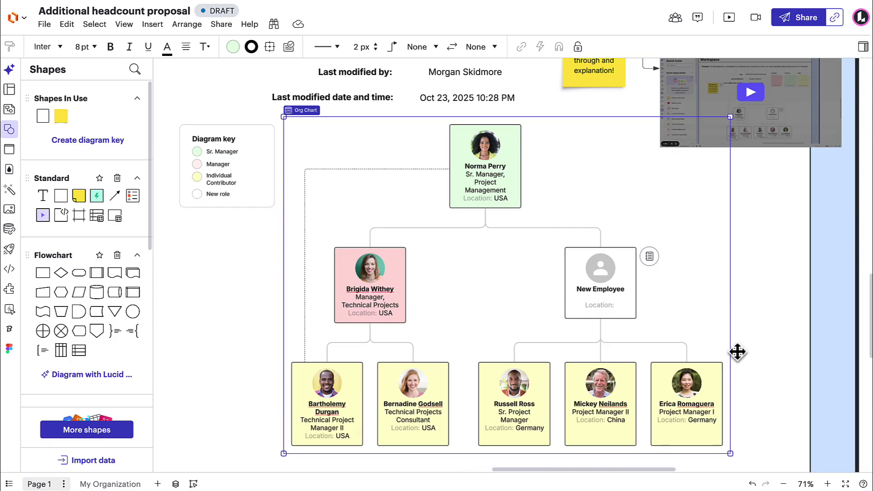
Show the Location and Direct reports conditional formatting rules on the org chart, and hide both again.
{"action": "scroll", "coordinate": [746, 351], "scroll_direction": "down", "scroll_amount": 1}
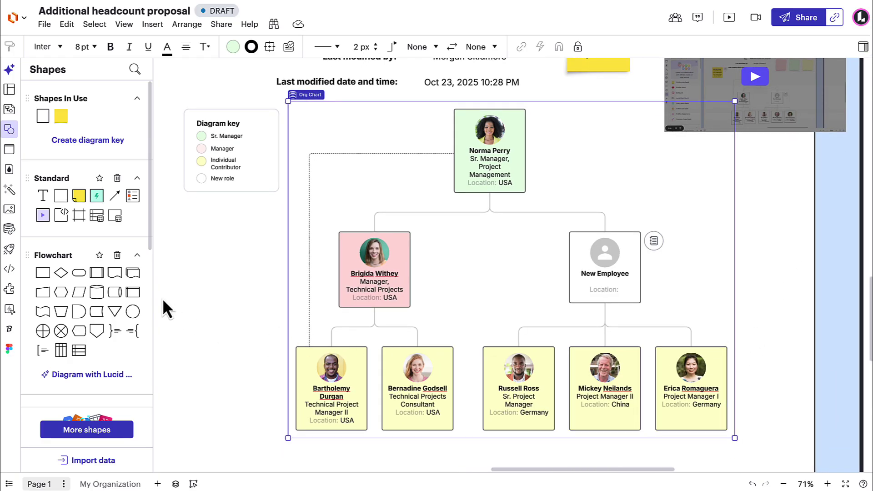
{"action": "left_click", "coordinate": [10, 189]}
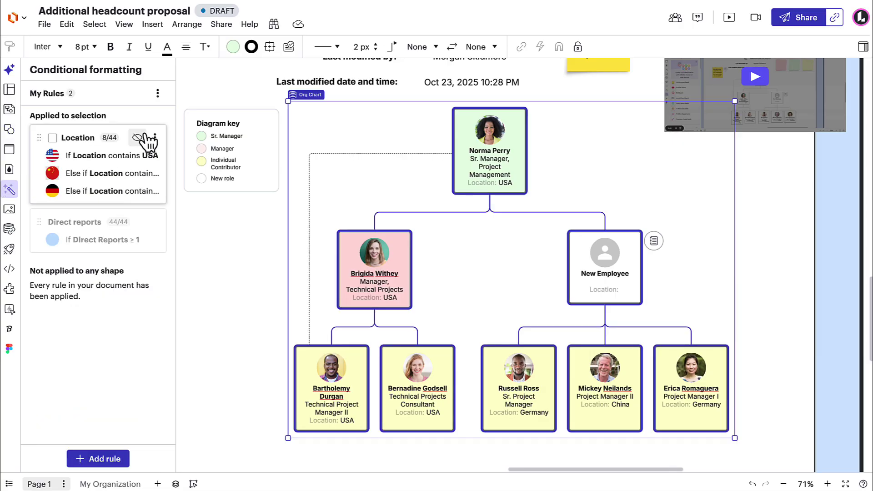
{"action": "left_click", "coordinate": [137, 137]}
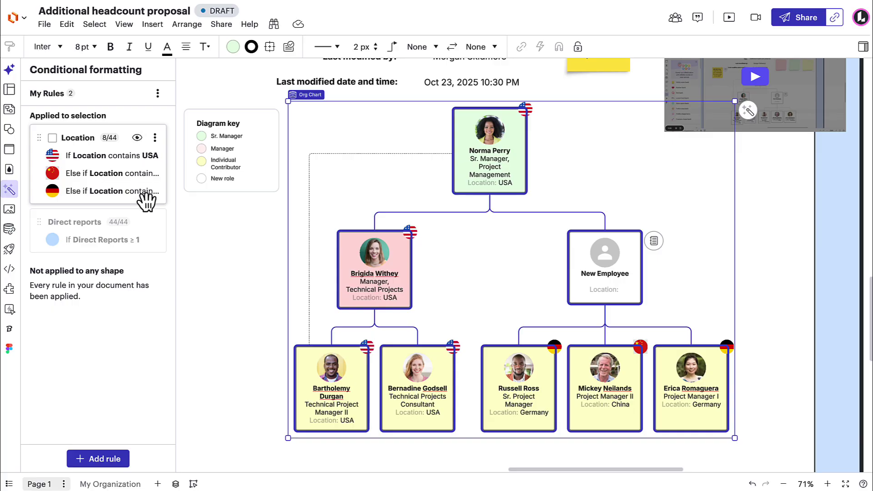
{"action": "left_click", "coordinate": [137, 233]}
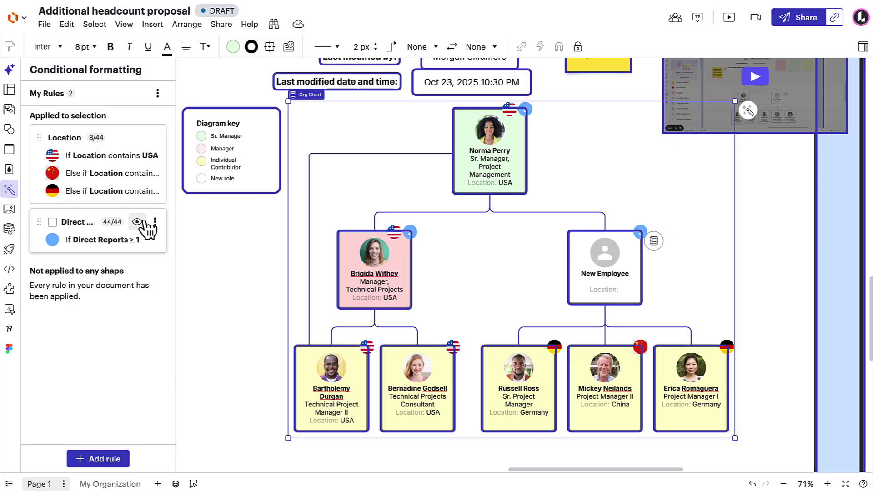
{"action": "left_click", "coordinate": [144, 225]}
{"action": "left_click", "coordinate": [141, 138]}
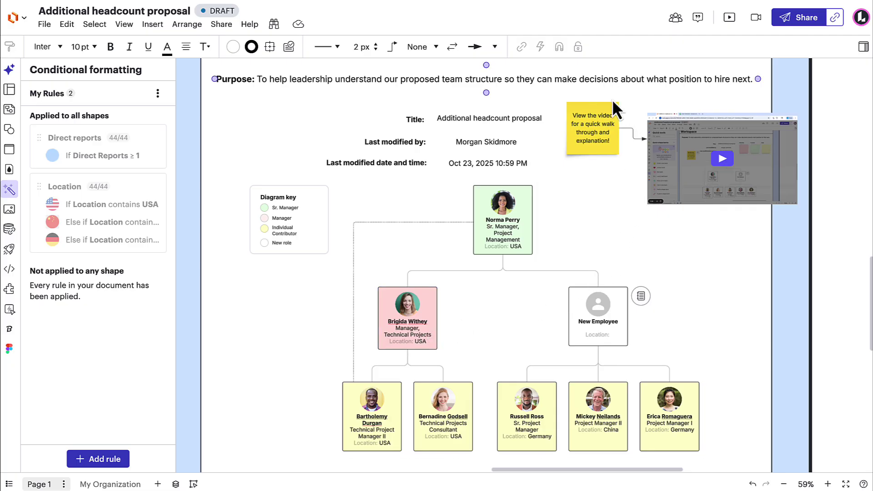
Replace the yellow sticky note and its connected video with the copied video, placed beside the document title details.
{"action": "left_click", "coordinate": [561, 133]}
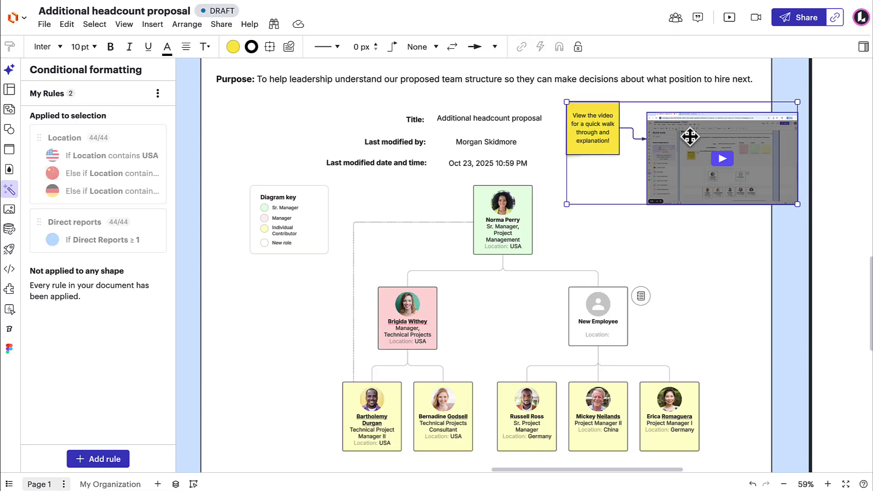
{"action": "key", "text": "Delete"}
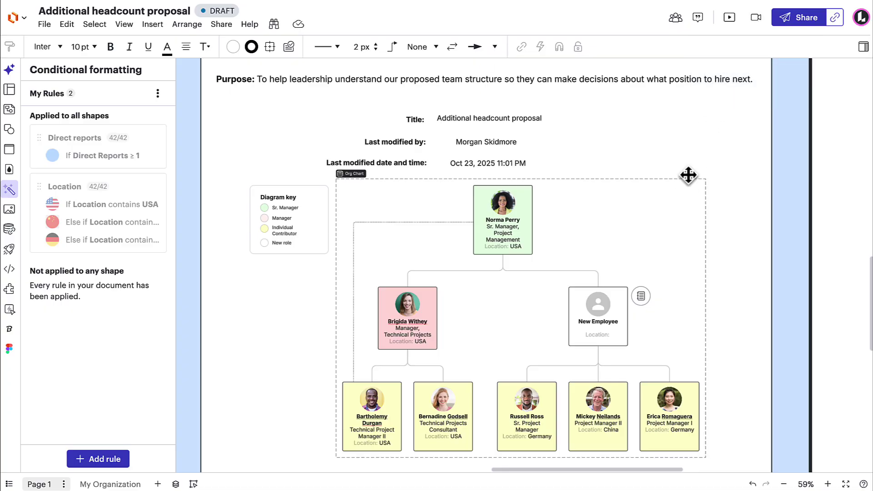
{"action": "key", "text": "ctrl+v"}
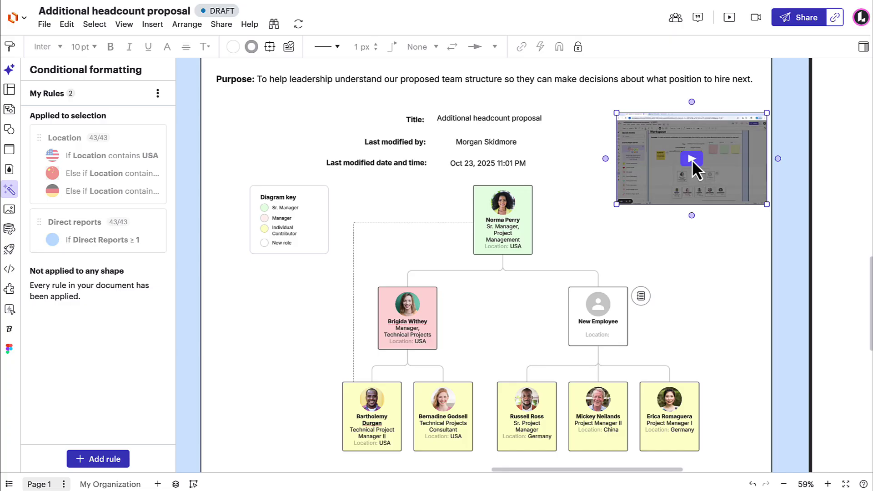
{"action": "left_click_drag", "start_coordinate": [725, 189], "coordinate": [709, 184]}
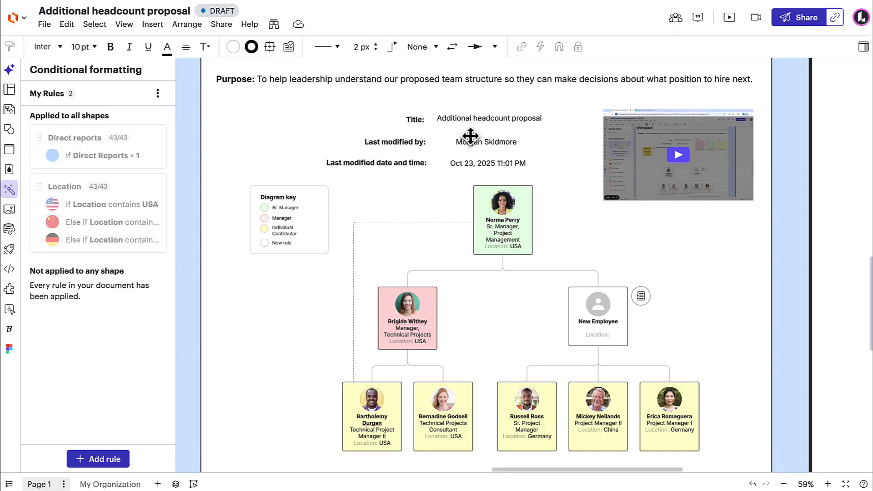
Change the document status to PENDING REVIEW.
{"action": "left_click", "coordinate": [225, 13]}
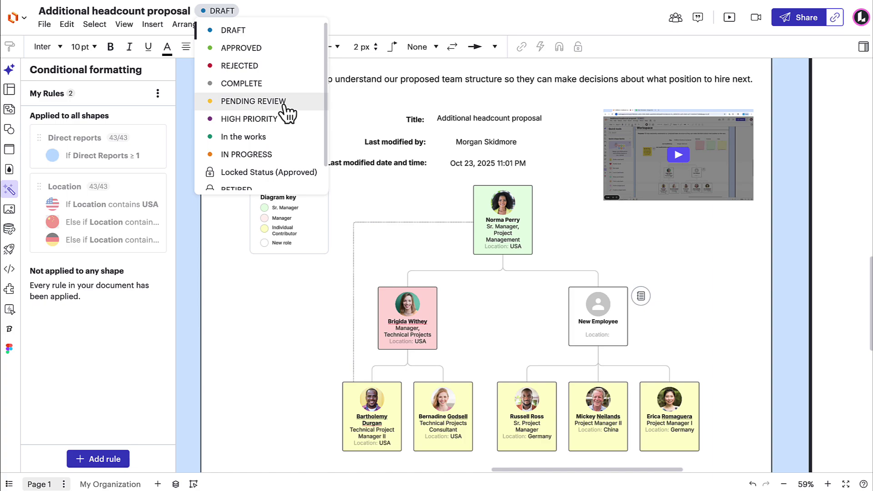
{"action": "left_click", "coordinate": [304, 109]}
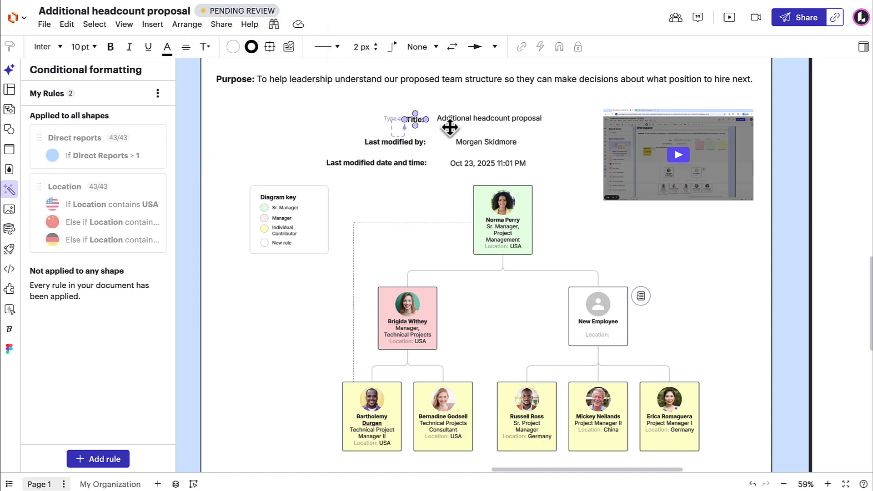
Set the document's shareable link for Lucid Software to Comment access and copy the link.
{"action": "left_click", "coordinate": [799, 24]}
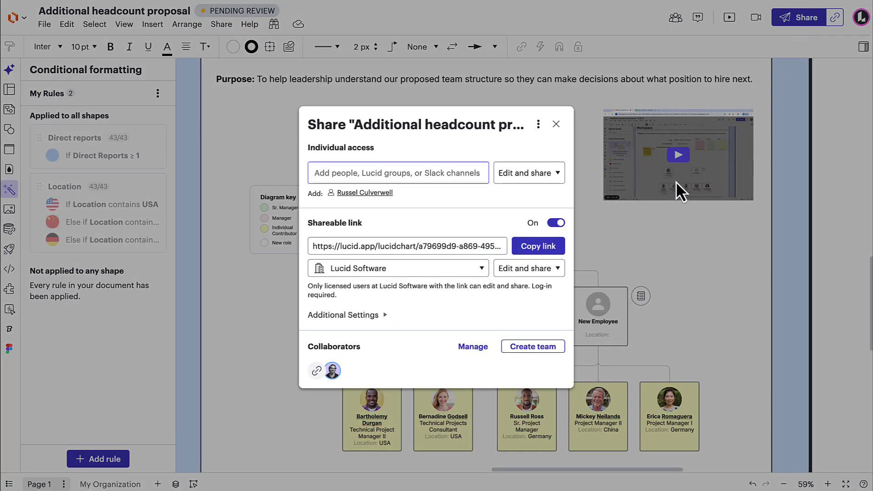
{"action": "left_click", "coordinate": [548, 269]}
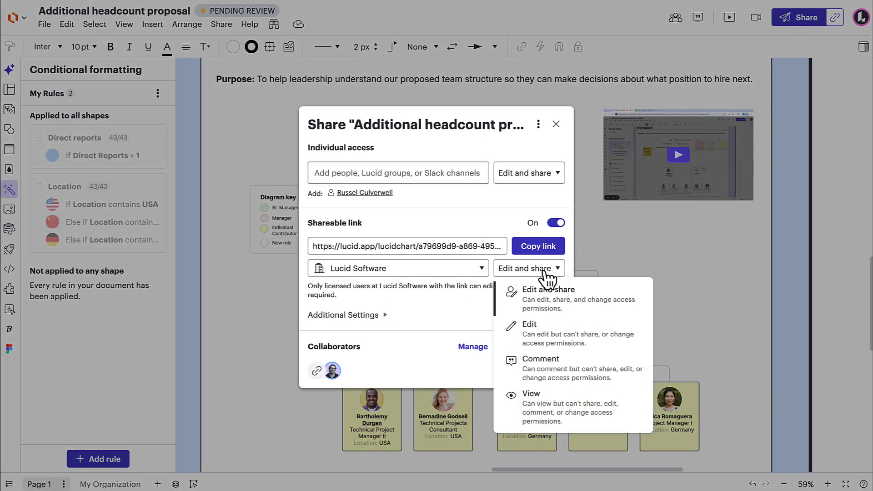
{"action": "left_click", "coordinate": [635, 380]}
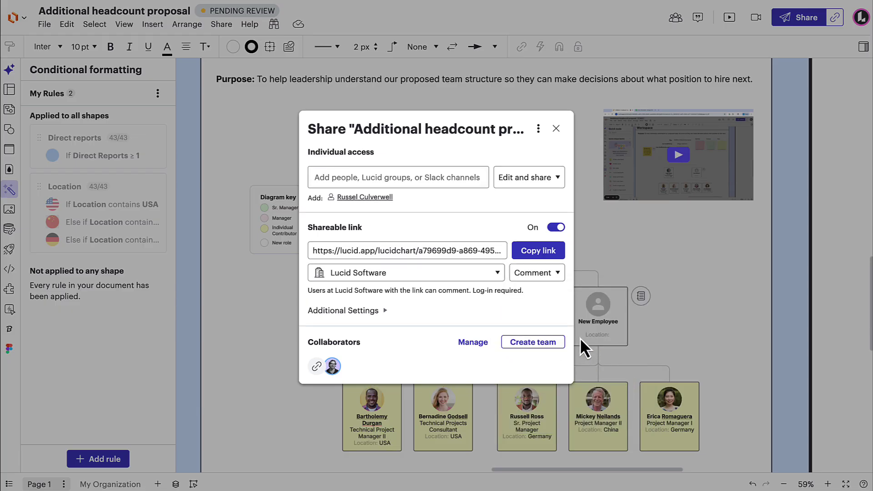
{"action": "left_click", "coordinate": [545, 253]}
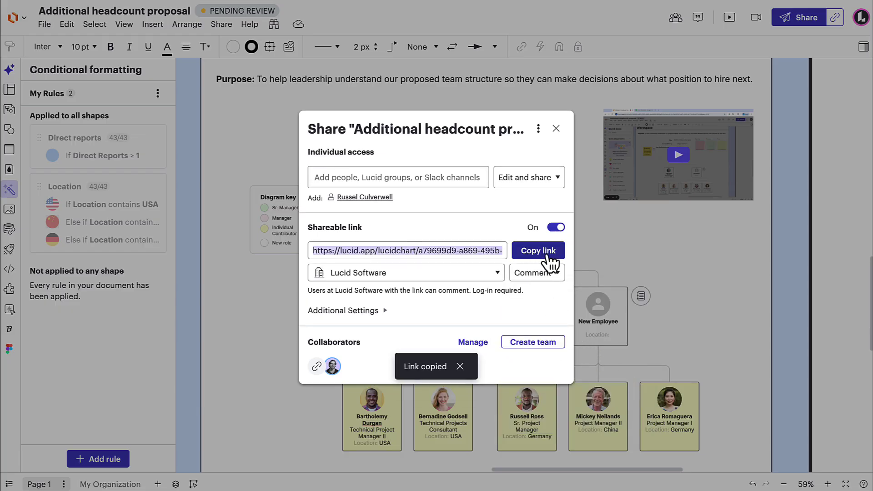
{"action": "left_click", "coordinate": [556, 129]}
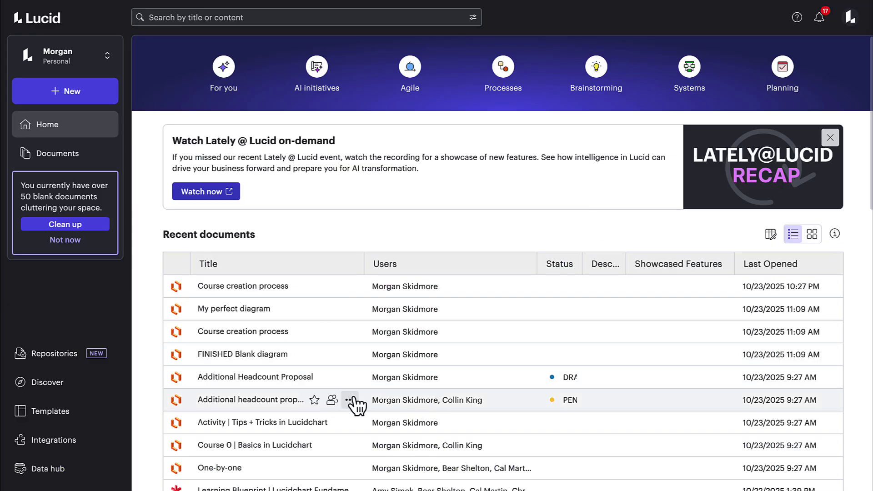
Start moving the pending "Additional headcount proposal" document from the recent documents, with Teams as the destination.
{"action": "left_click", "coordinate": [350, 401]}
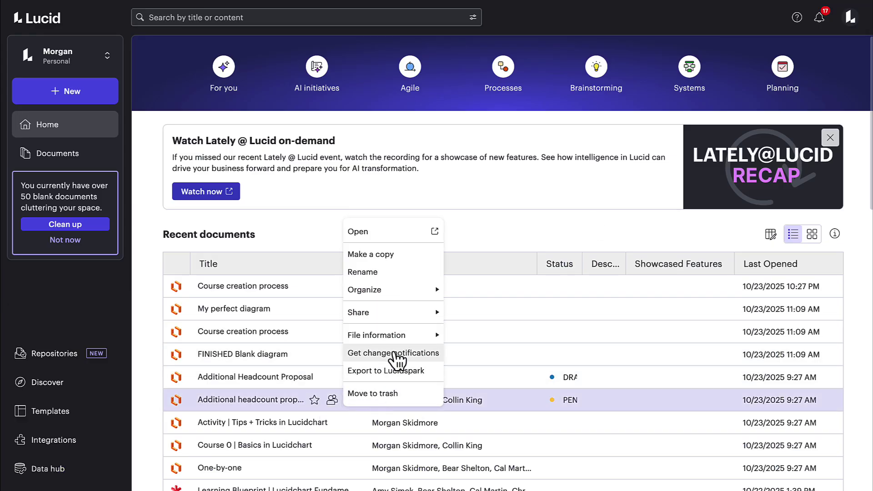
{"action": "mouse_move", "coordinate": [402, 336]}
{"action": "mouse_move", "coordinate": [409, 296]}
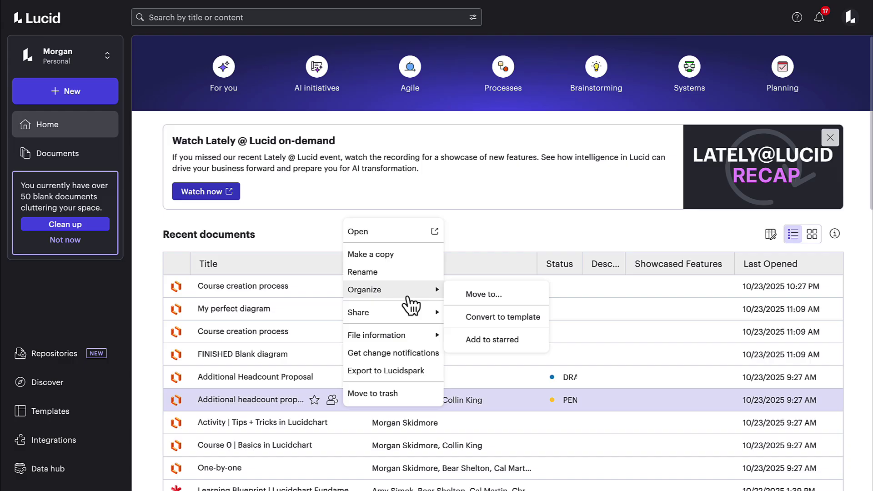
{"action": "left_click", "coordinate": [461, 298]}
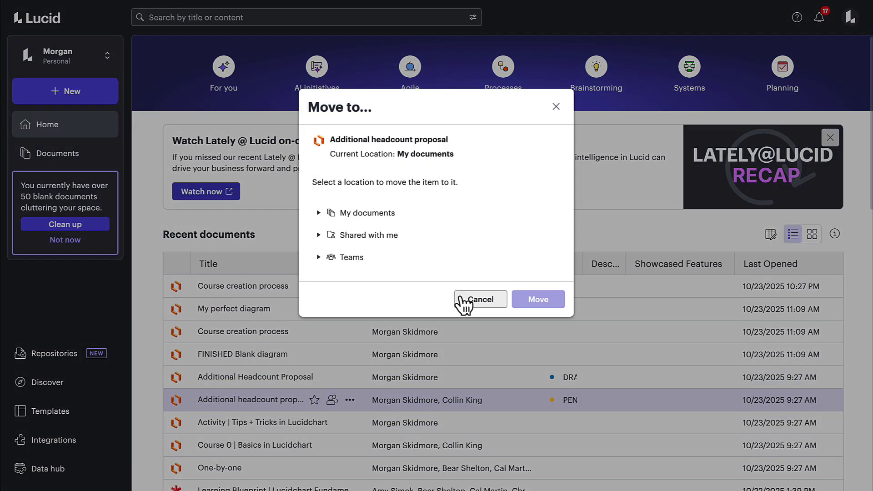
{"action": "left_click", "coordinate": [382, 259]}
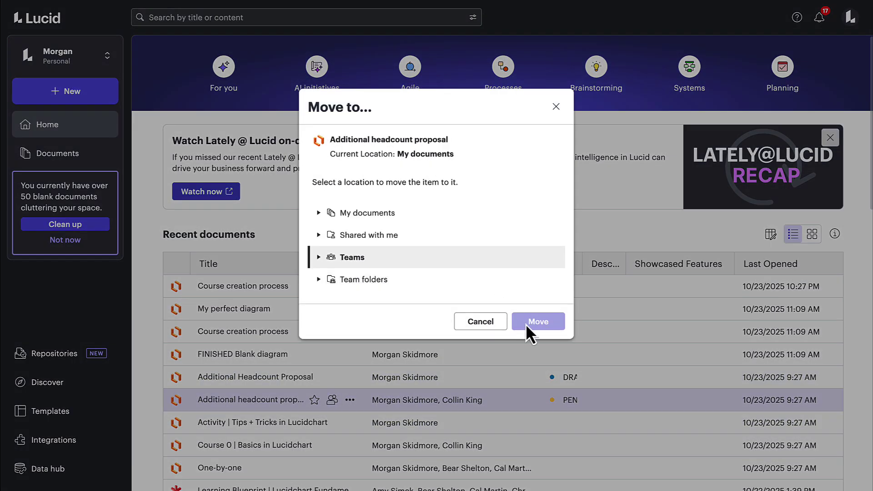